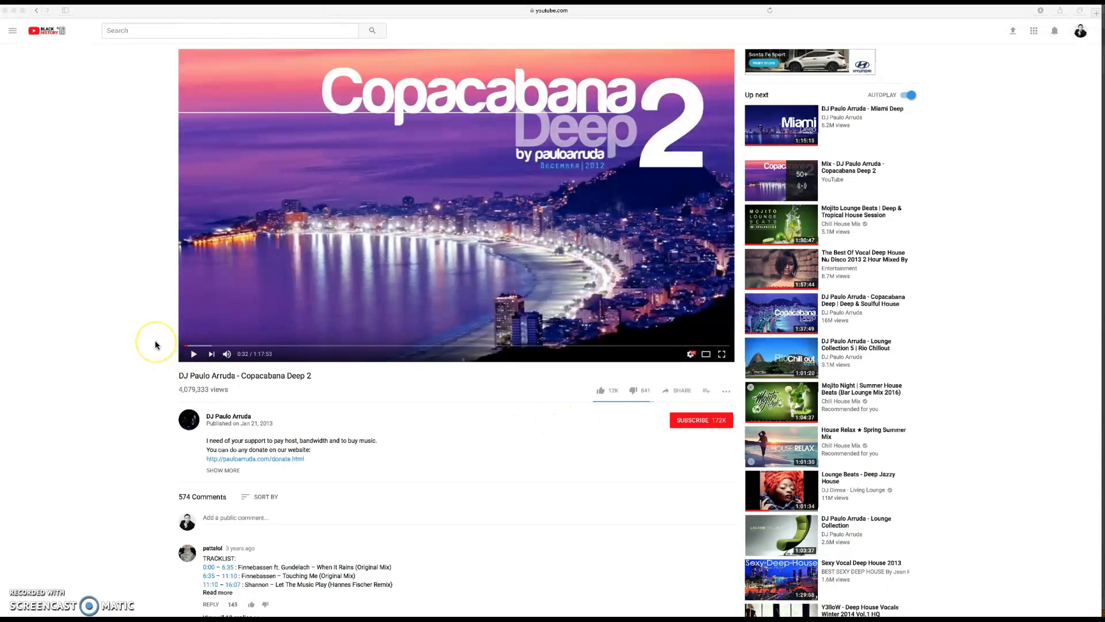
# Step: Subscribe to the YouTube channel, turn on notifications for new uploads, and like the video
pyautogui.click(691, 424)
pyautogui.click(697, 421)
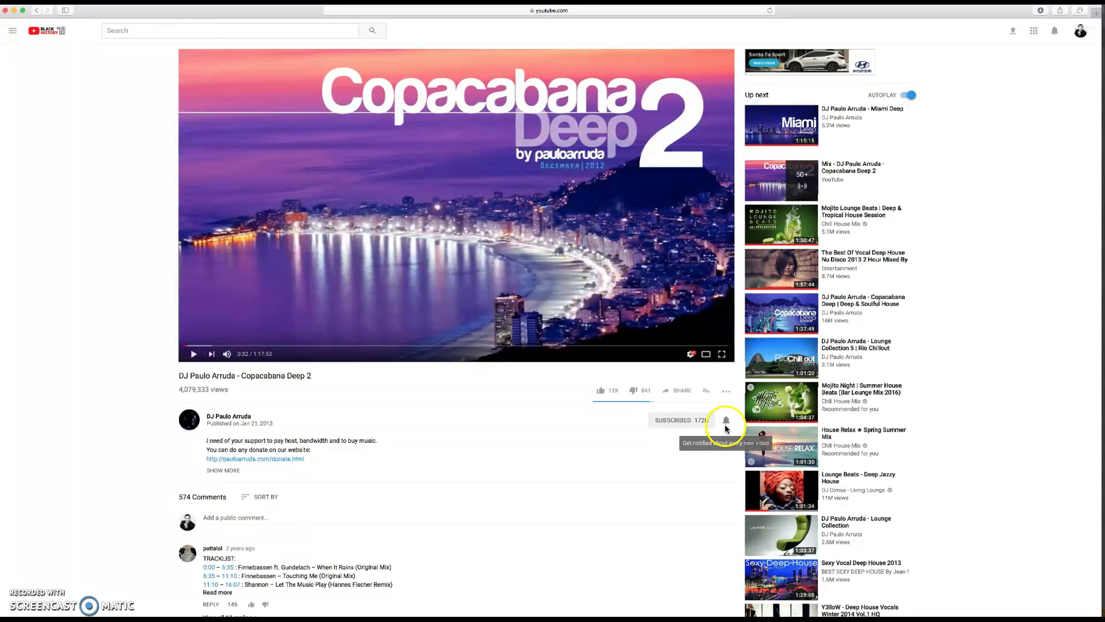
pyautogui.click(726, 422)
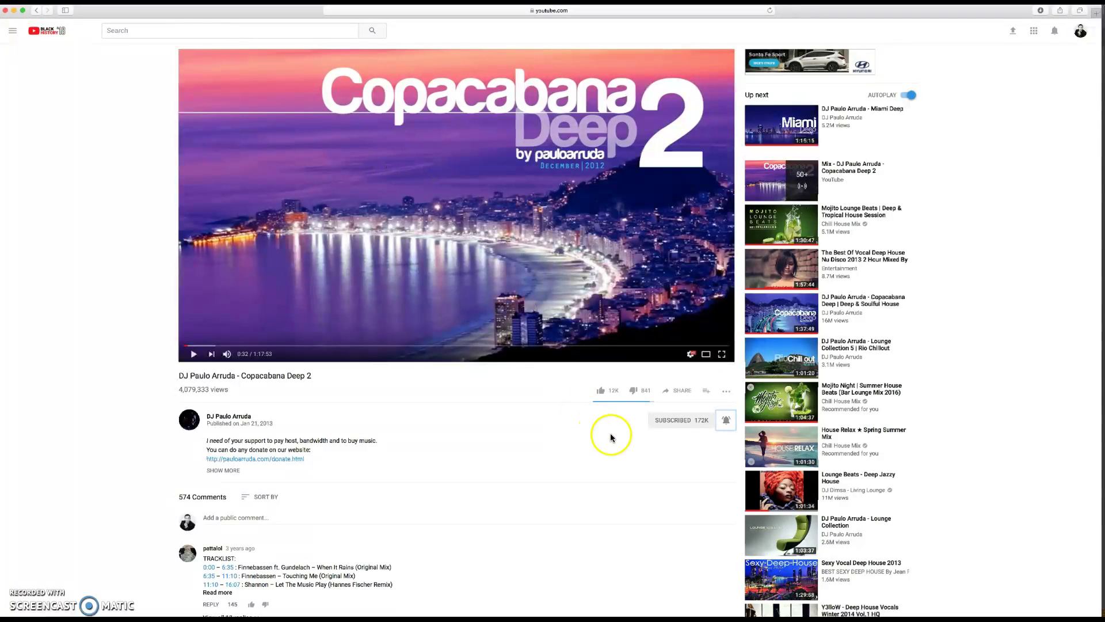
pyautogui.click(601, 393)
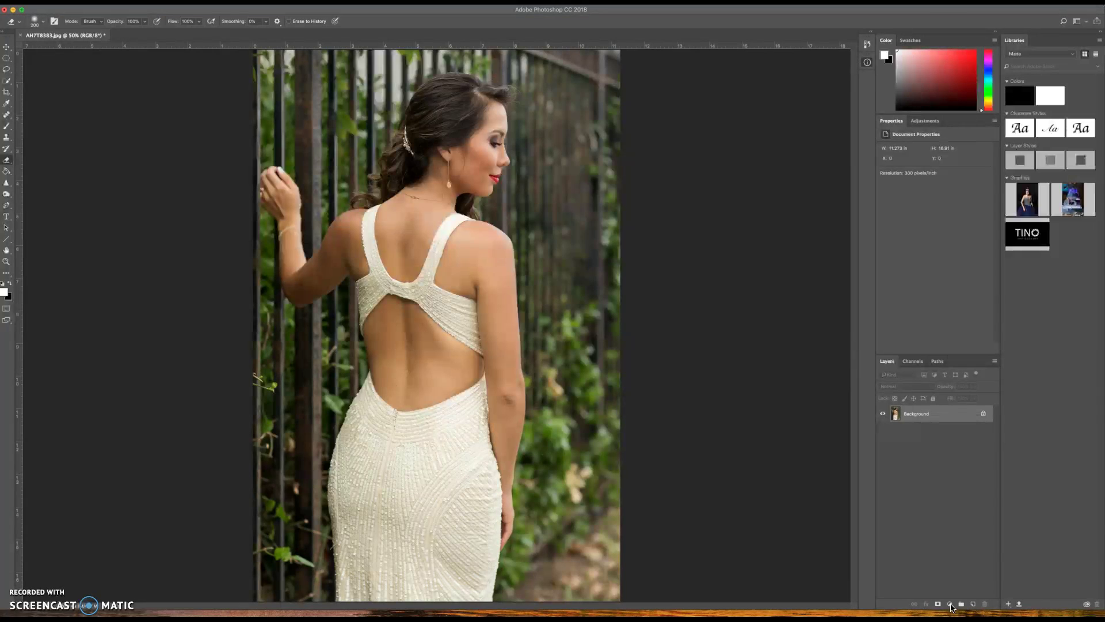
# Step: Add a Black & White adjustment layer above the Background layer
pyautogui.click(950, 604)
pyautogui.moveTo(950, 607); pyautogui.dragTo(904, 539)
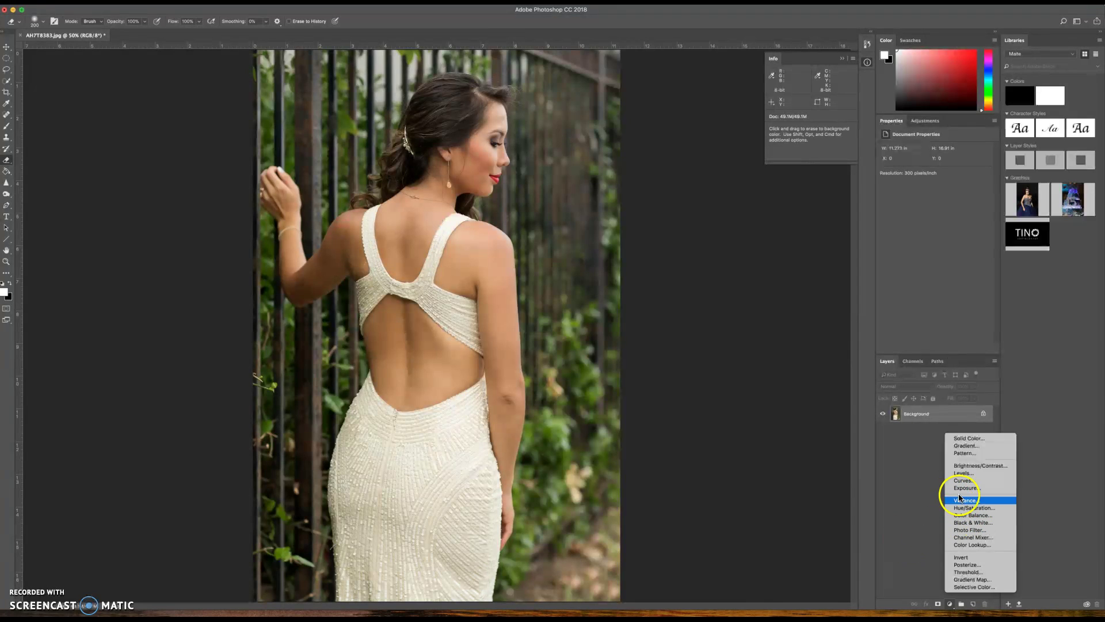
pyautogui.click(988, 525)
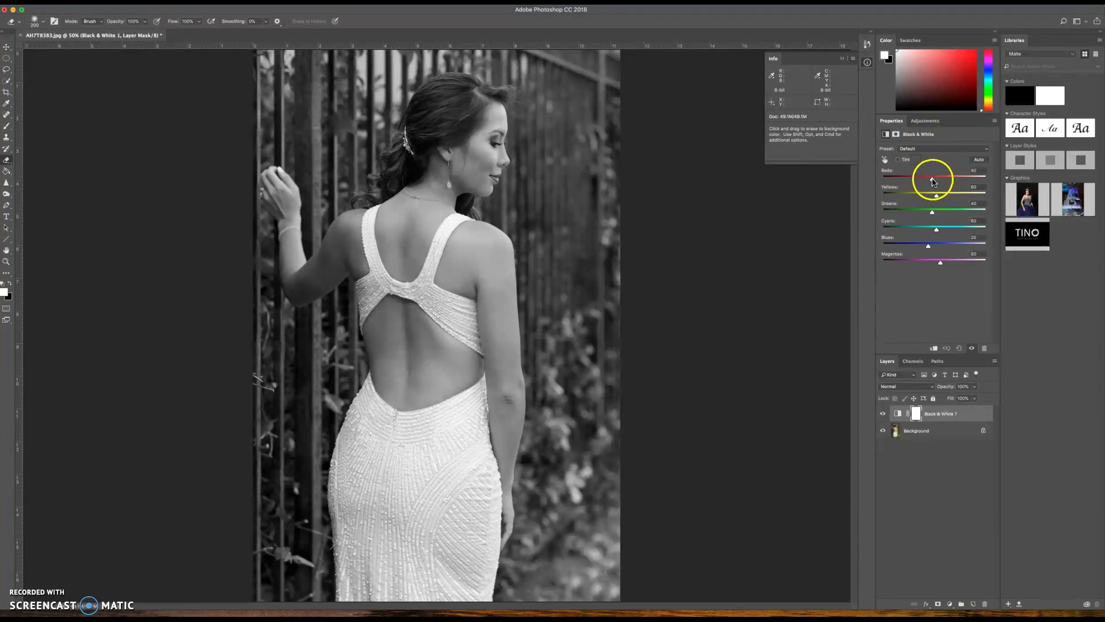
# Step: Apply the Yellow Filter preset, lower Yellows to 82, and test-paint the mask along the arm
pyautogui.click(934, 149)
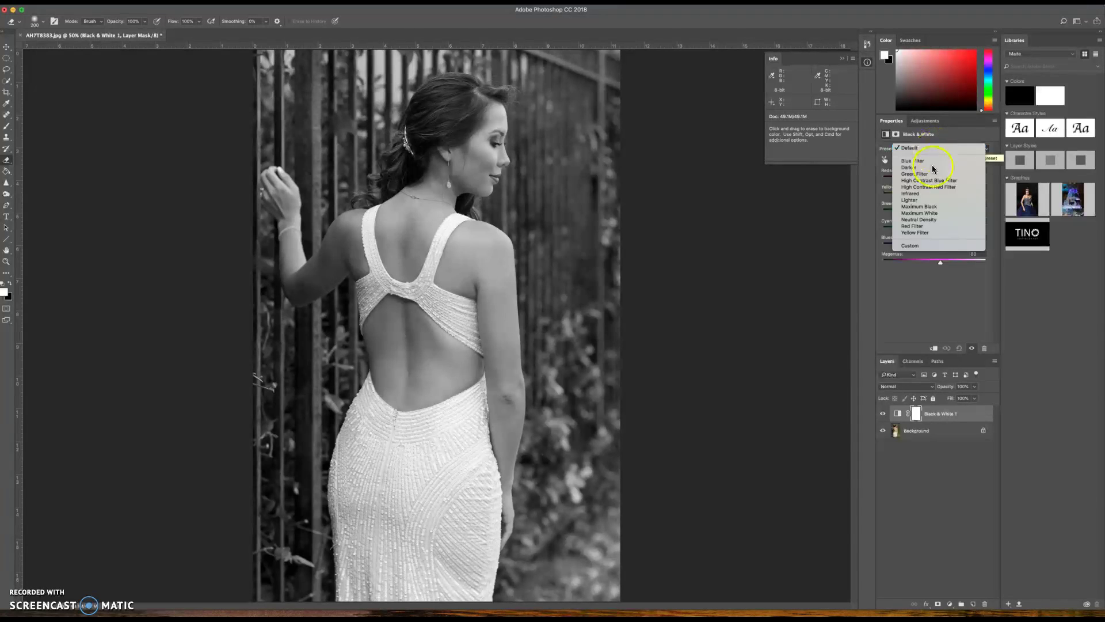
pyautogui.click(925, 233)
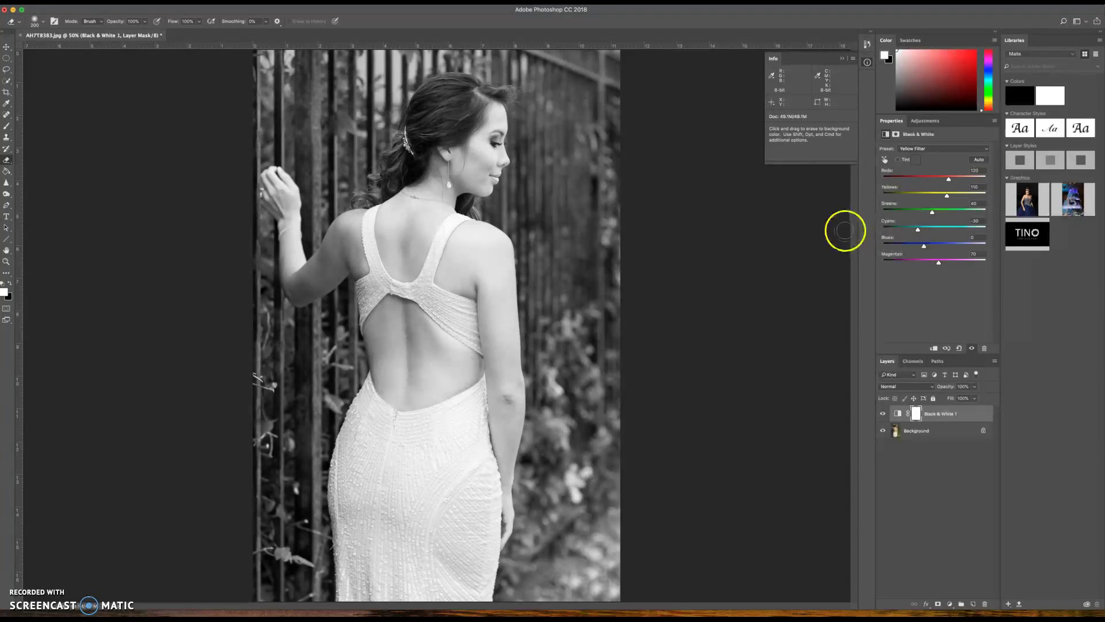
pyautogui.moveTo(945, 194); pyautogui.dragTo(944, 181)
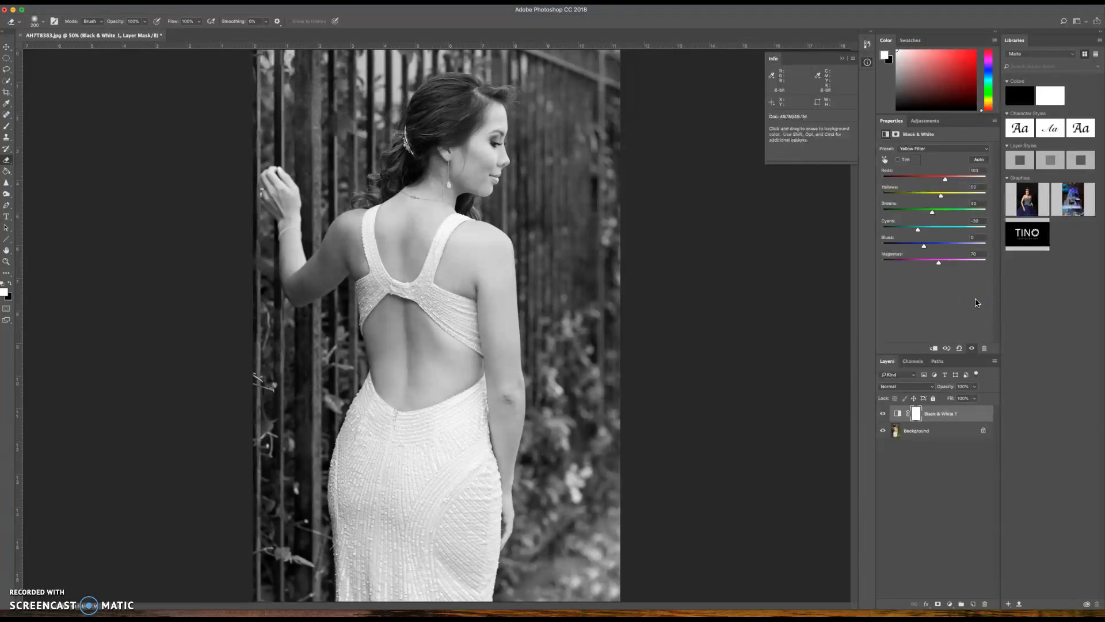
pyautogui.moveTo(321, 226); pyautogui.dragTo(72, 283)
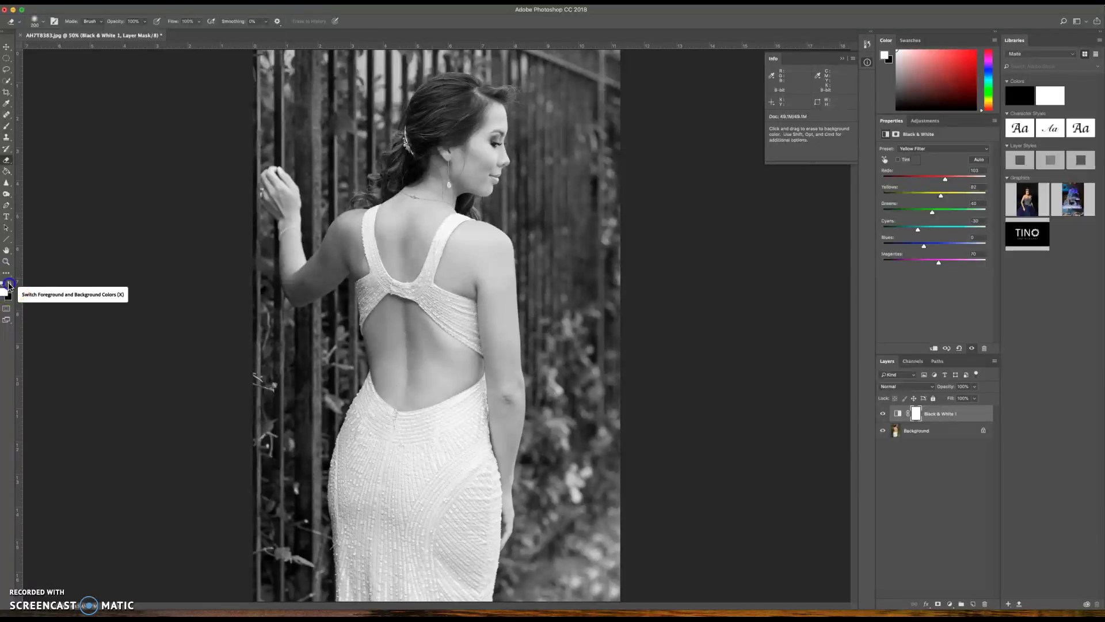
# Step: Paint black on the Black & White mask over the lips with the Brush, shrinking it to 40
pyautogui.click(10, 285)
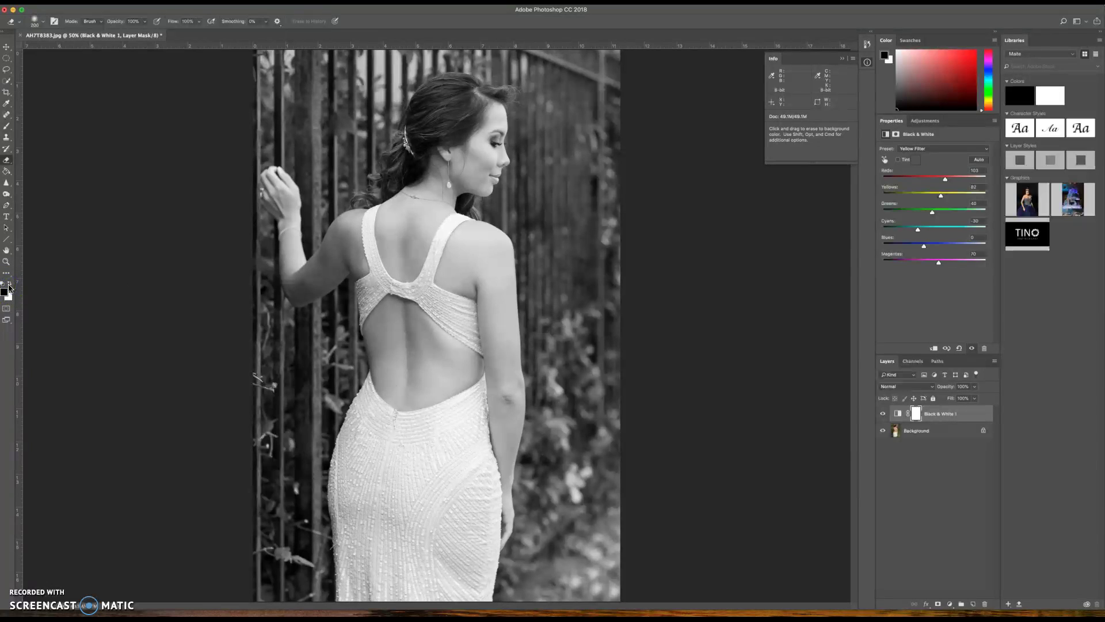
pyautogui.press('b')
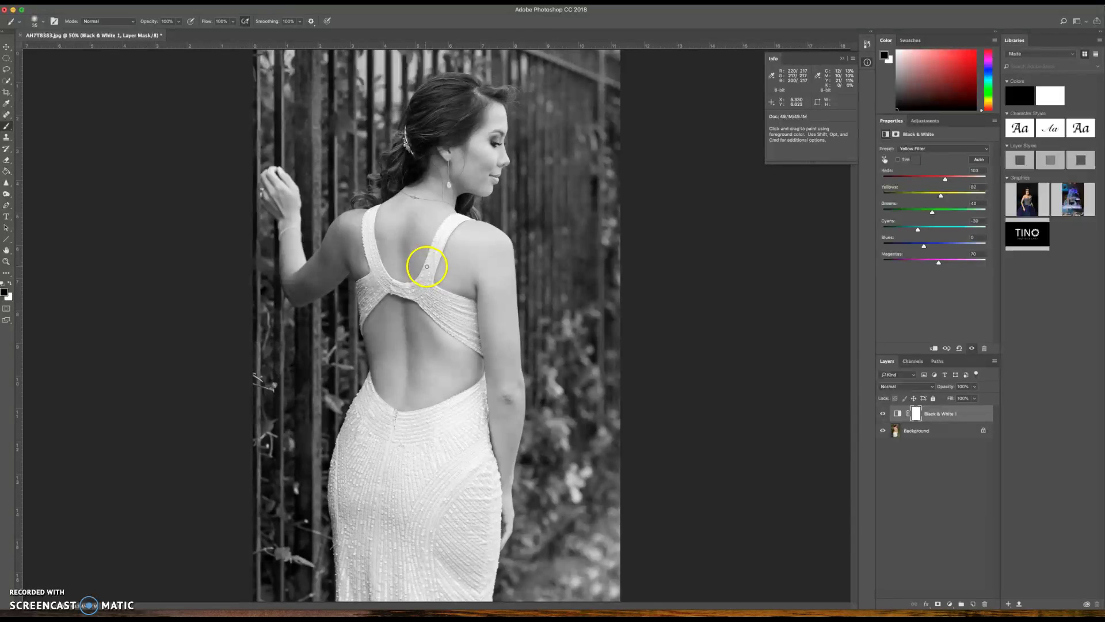
pyautogui.press(']')
pyautogui.press(']')
pyautogui.press(']')
pyautogui.press(']')
pyautogui.moveTo(527, 258); pyautogui.dragTo(125, 184)
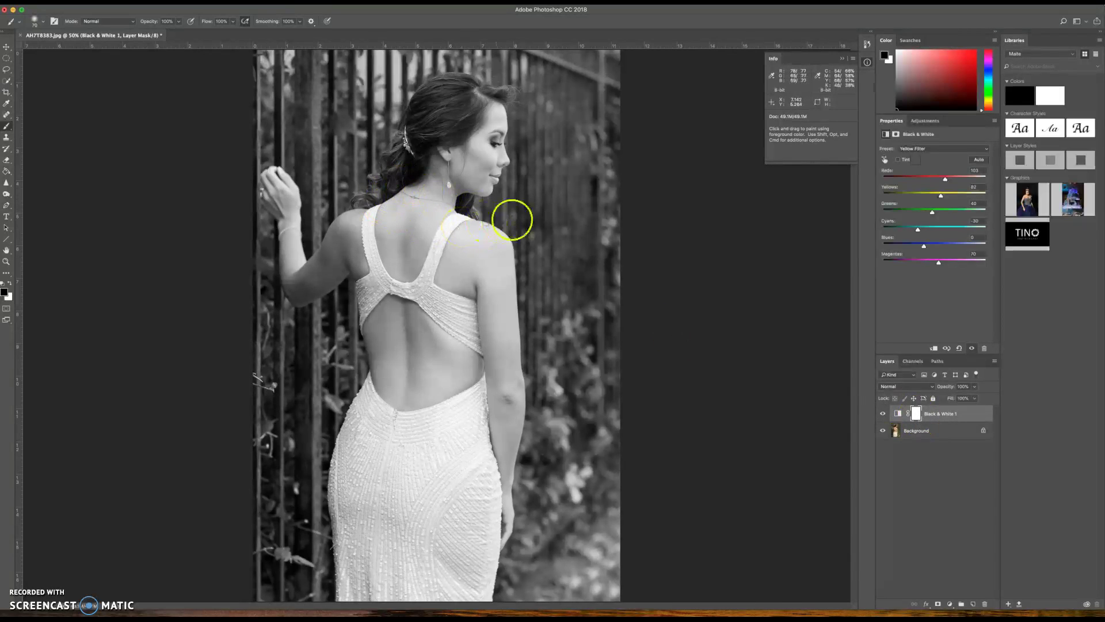
pyautogui.press('[')
pyautogui.press('[')
pyautogui.press('[')
pyautogui.moveTo(498, 178); pyautogui.dragTo(498, 180)
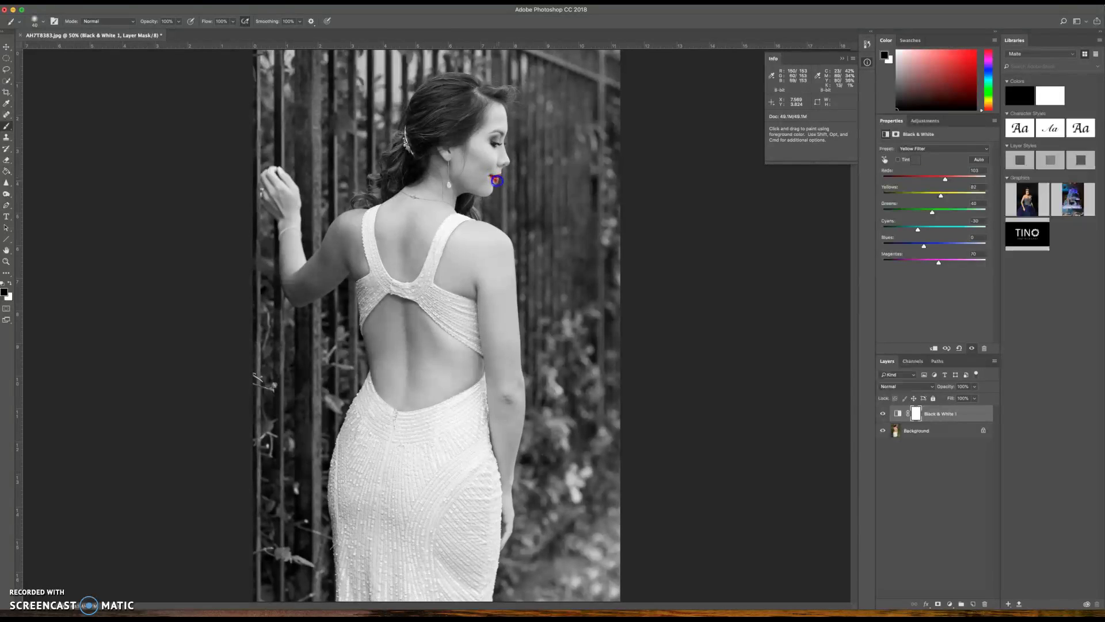
# Step: Toggle the Black & White layer's visibility to compare, then delete it
pyautogui.click(635, 283)
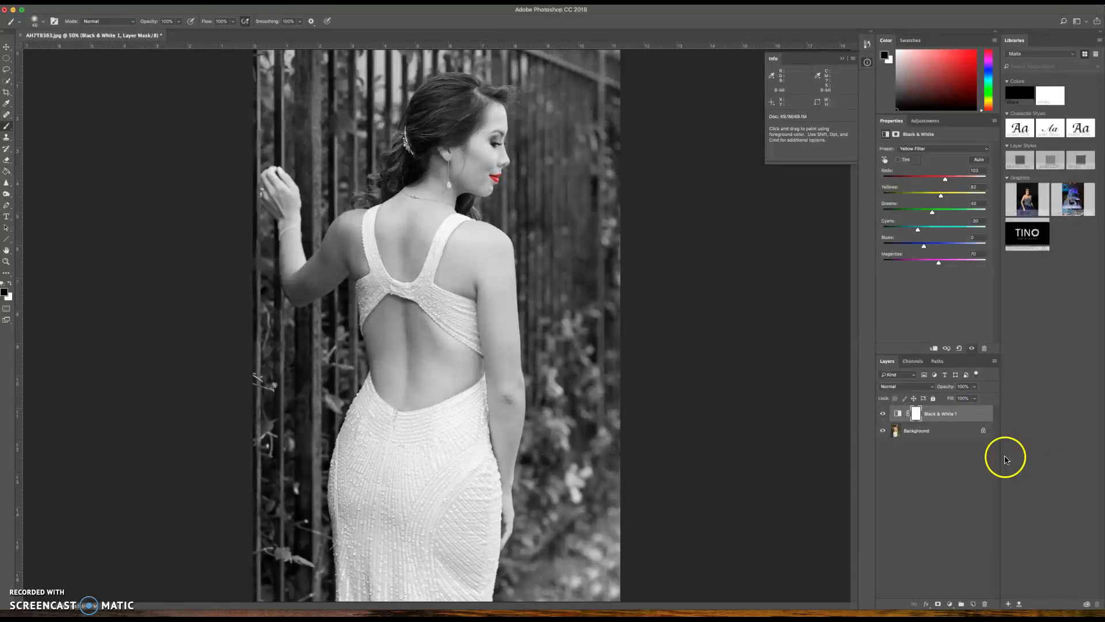
pyautogui.click(883, 413)
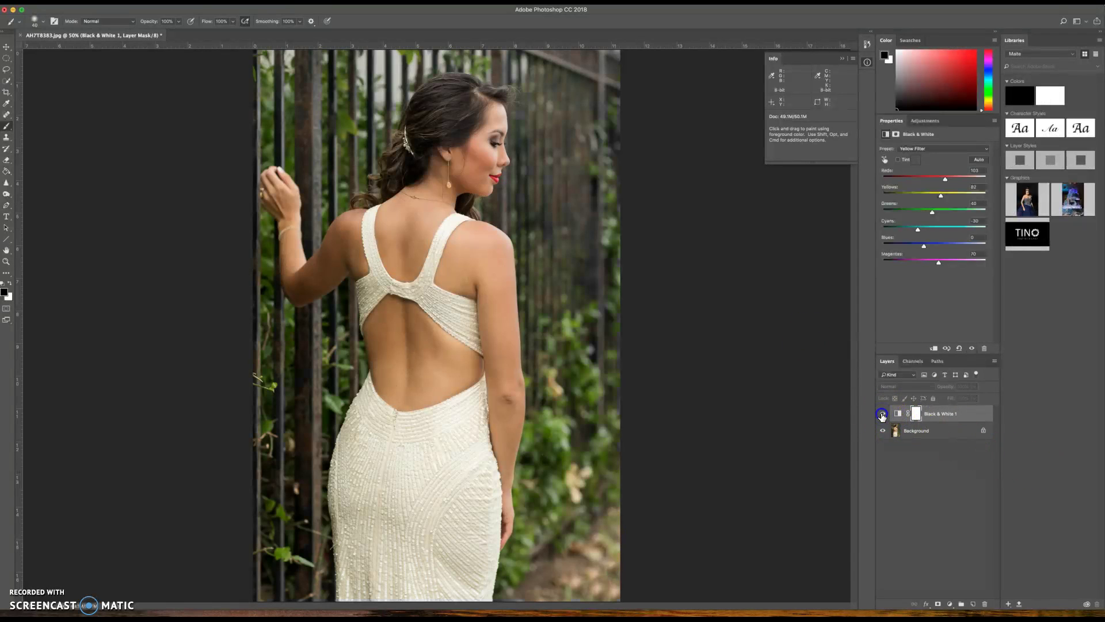
pyautogui.click(882, 414)
pyautogui.click(967, 416)
pyautogui.press('Delete')
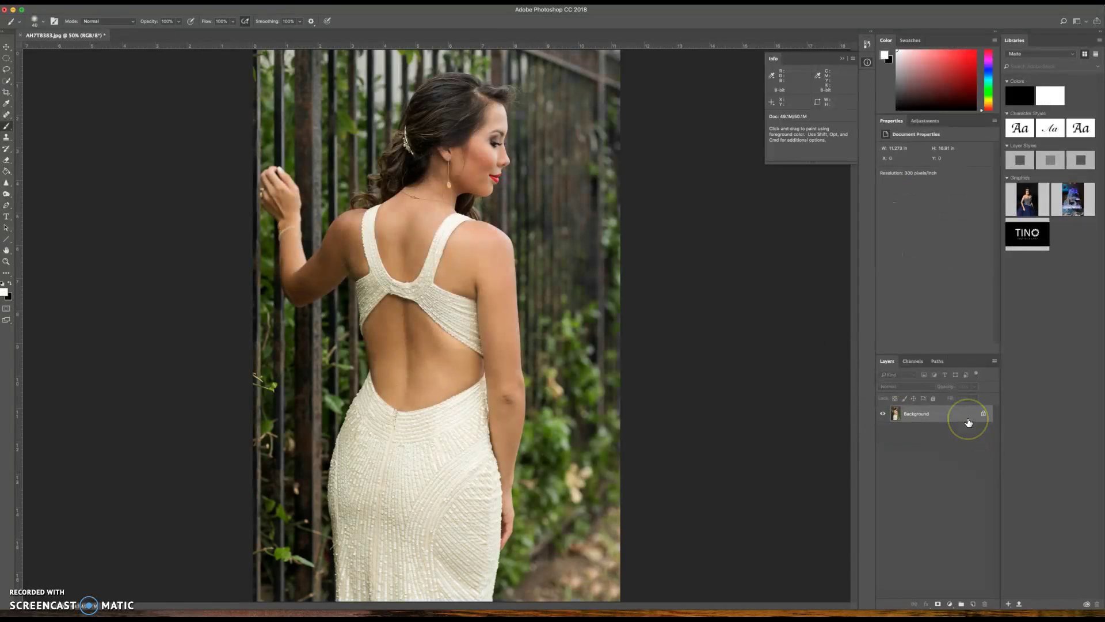
# Step: Add a new Black & White adjustment layer with Reds at 67 and Blues at -11
pyautogui.click(951, 604)
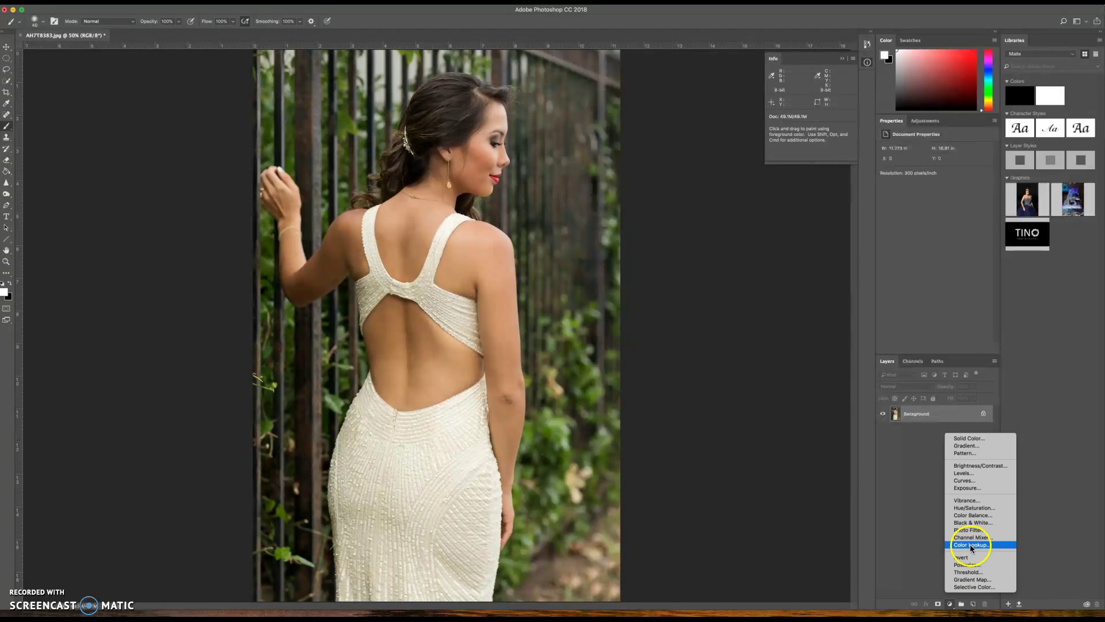
pyautogui.click(983, 524)
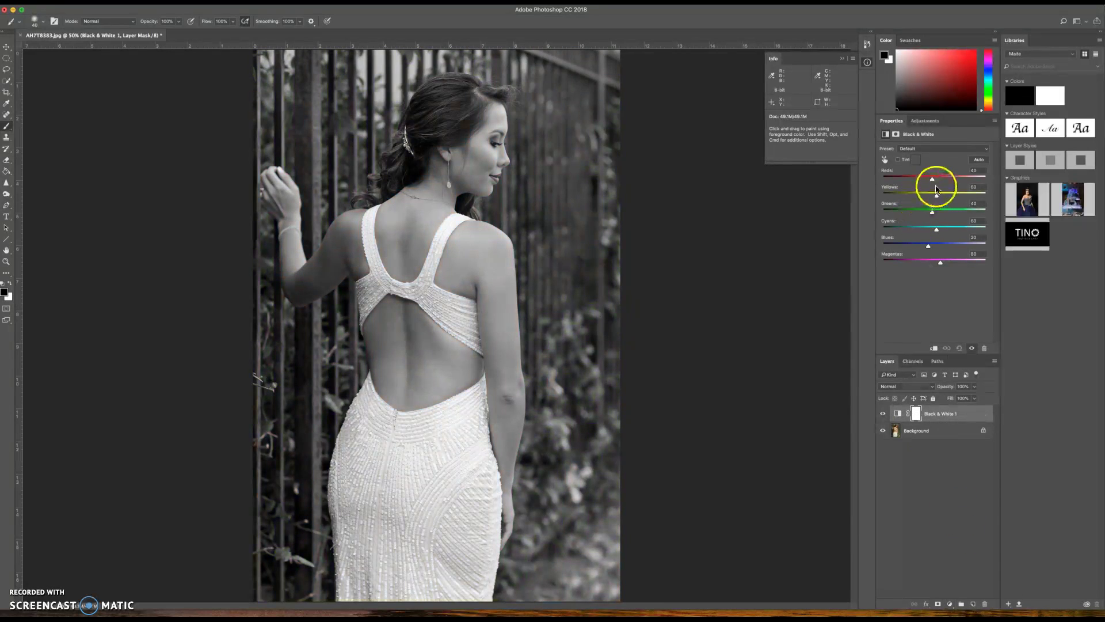
pyautogui.moveTo(932, 179); pyautogui.dragTo(943, 196)
pyautogui.moveTo(928, 246); pyautogui.dragTo(921, 246)
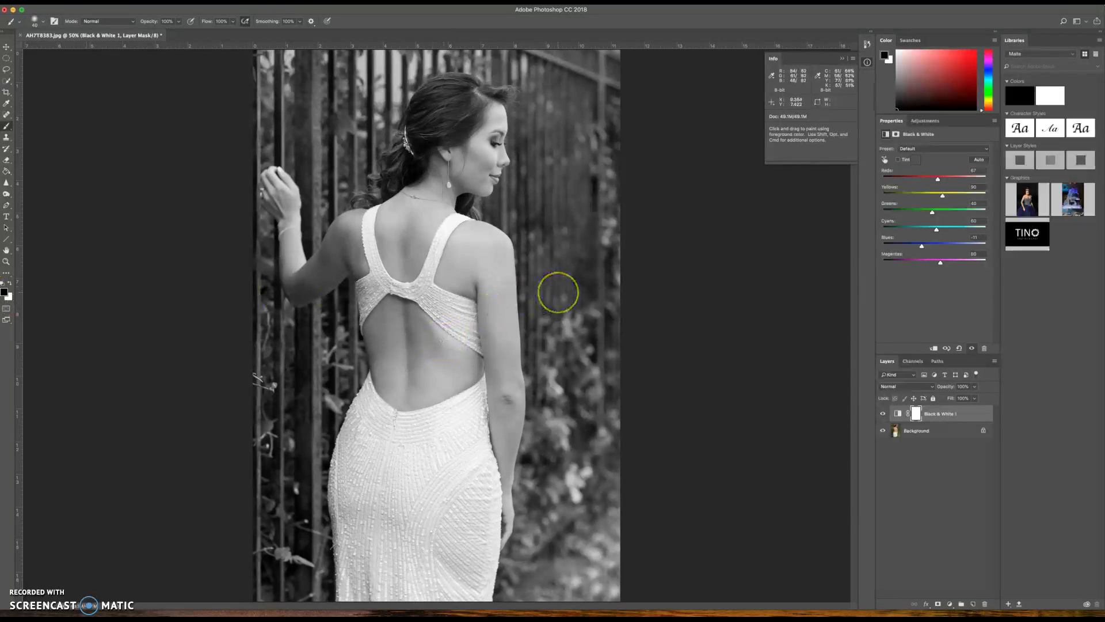
# Step: Paint black over the lips with a 45 brush, then paint white to tidy the lip edges
pyautogui.press(']')
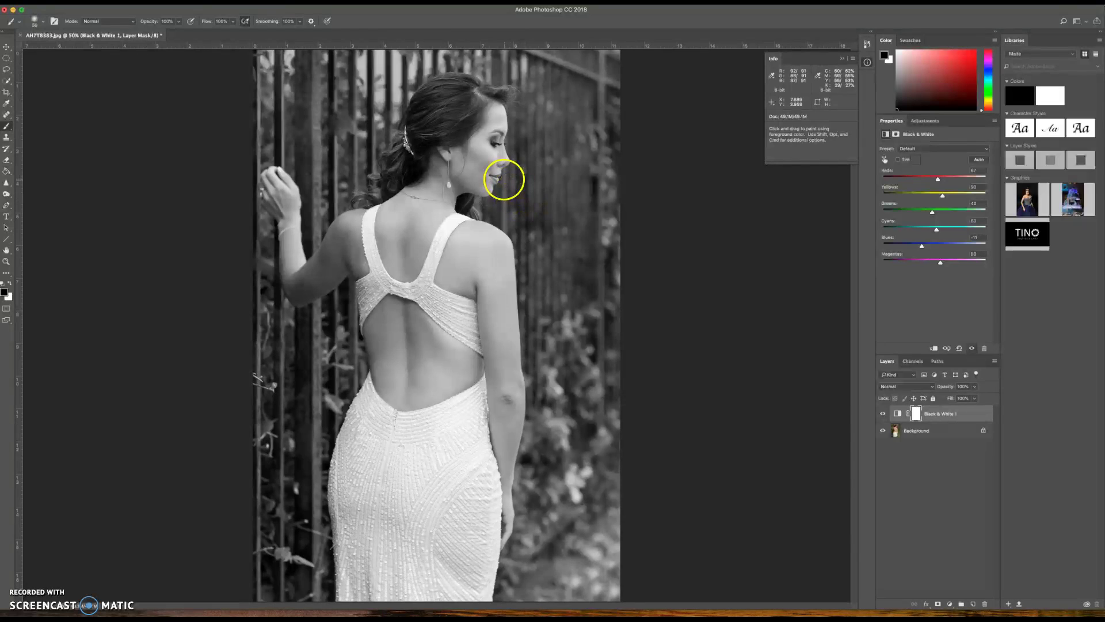
pyautogui.moveTo(499, 177); pyautogui.dragTo(496, 177)
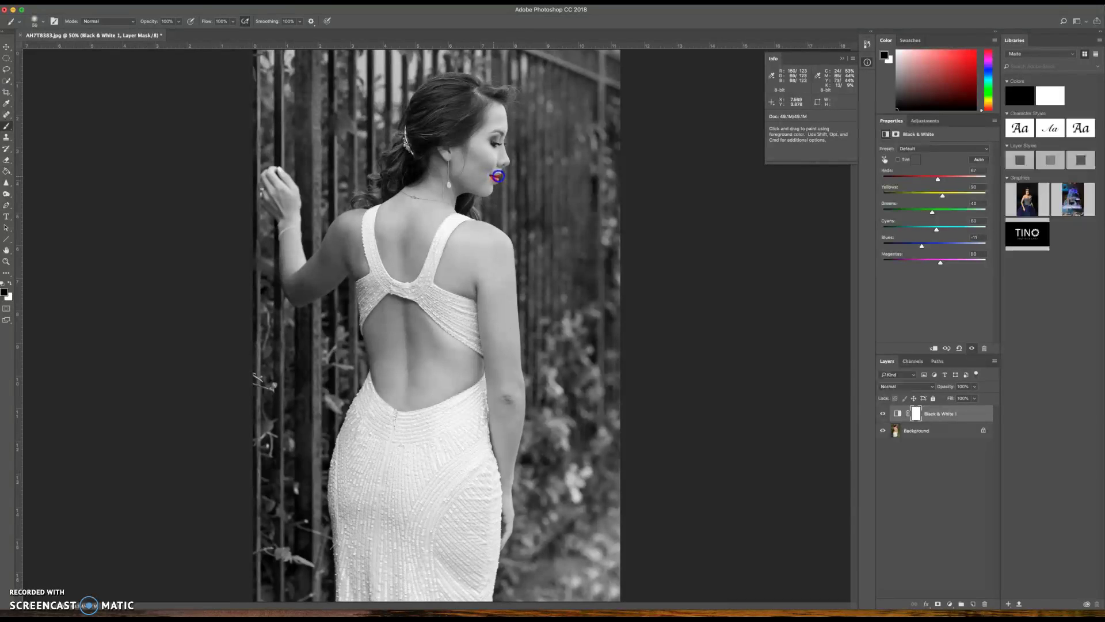
pyautogui.moveTo(496, 180); pyautogui.dragTo(500, 179)
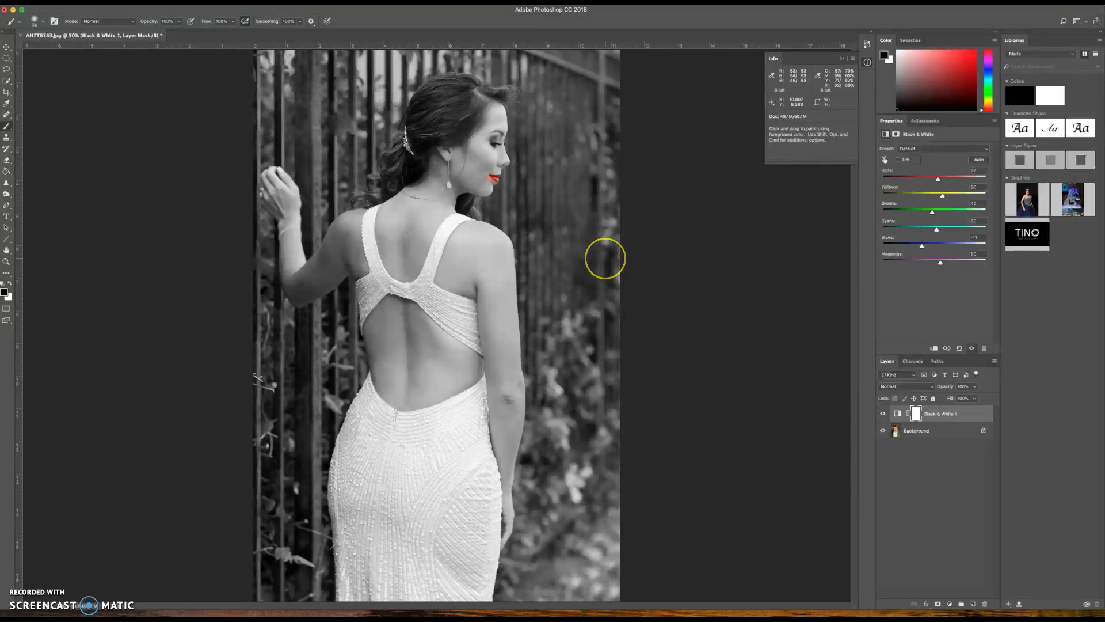
pyautogui.click(10, 283)
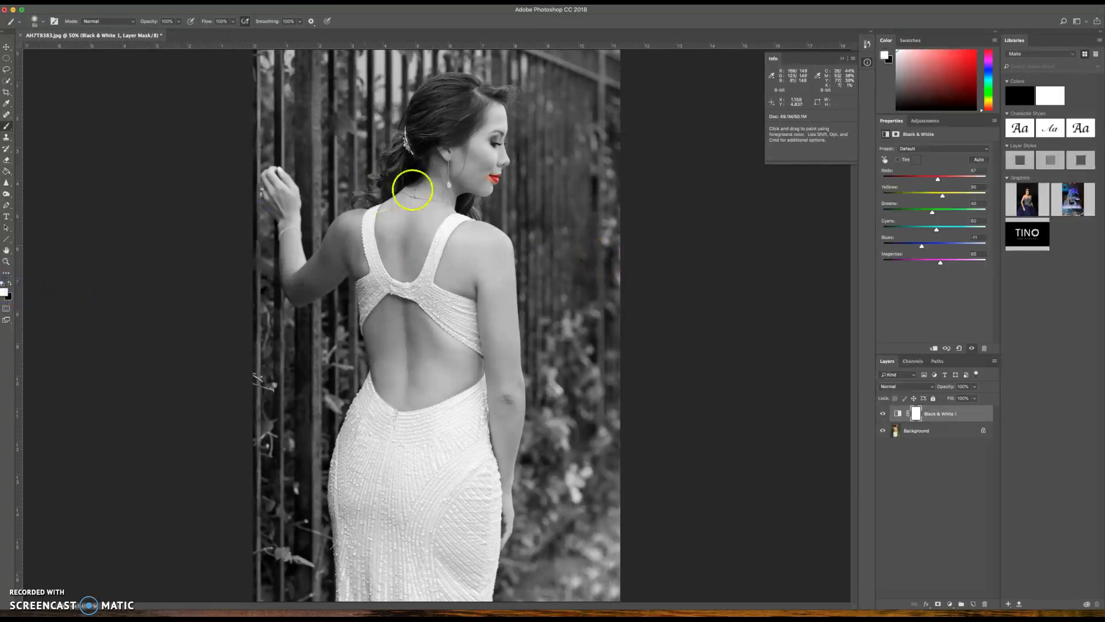
pyautogui.click(485, 178)
pyautogui.moveTo(493, 182); pyautogui.dragTo(494, 176)
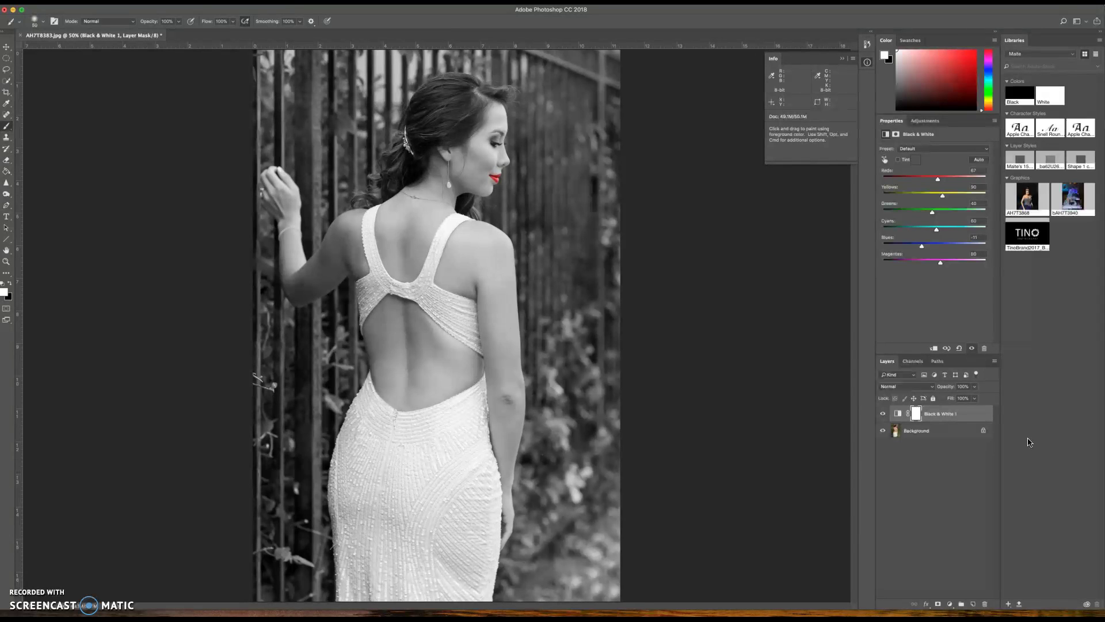
pyautogui.click(872, 430)
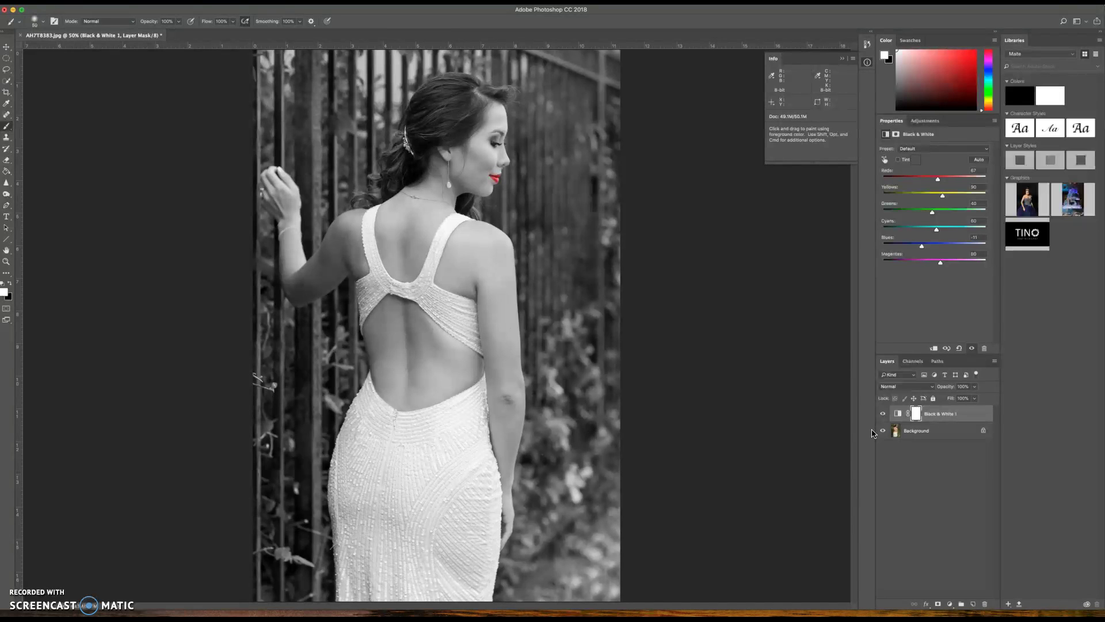
pyautogui.click(677, 455)
pyautogui.moveTo(651, 479)
pyautogui.mouseDown()
pyautogui.moveTo(232, 576)
pyautogui.moveTo(20, 598)
pyautogui.mouseUp()
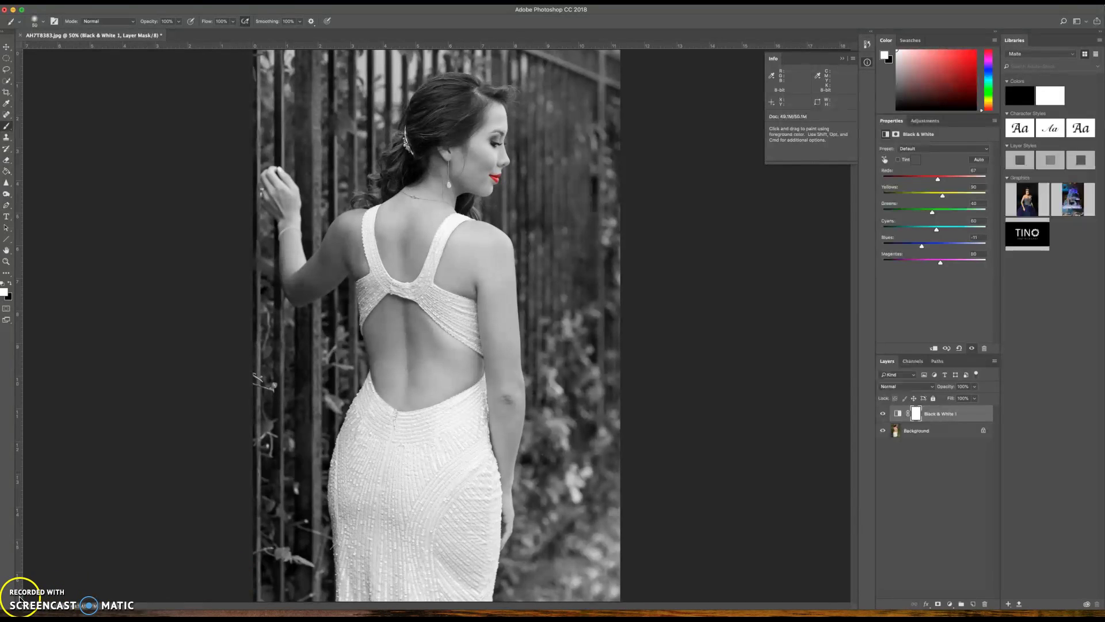